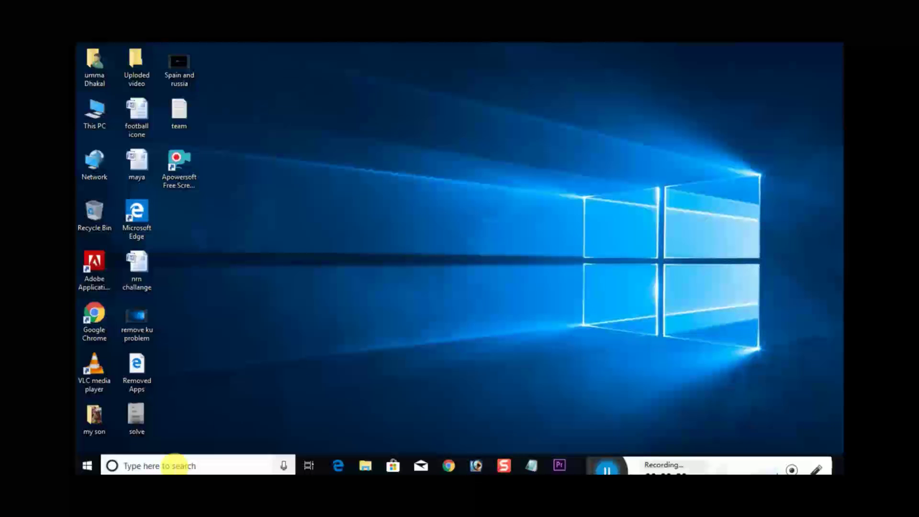
Step: Launch Word 2007 by searching 'winword' in the Windows taskbar search
click(233, 465)
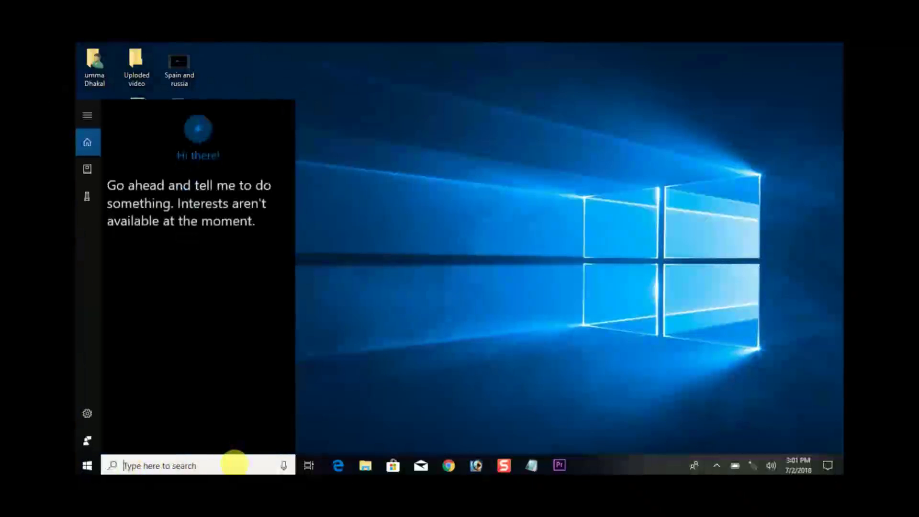
text(winword)
key(Return)
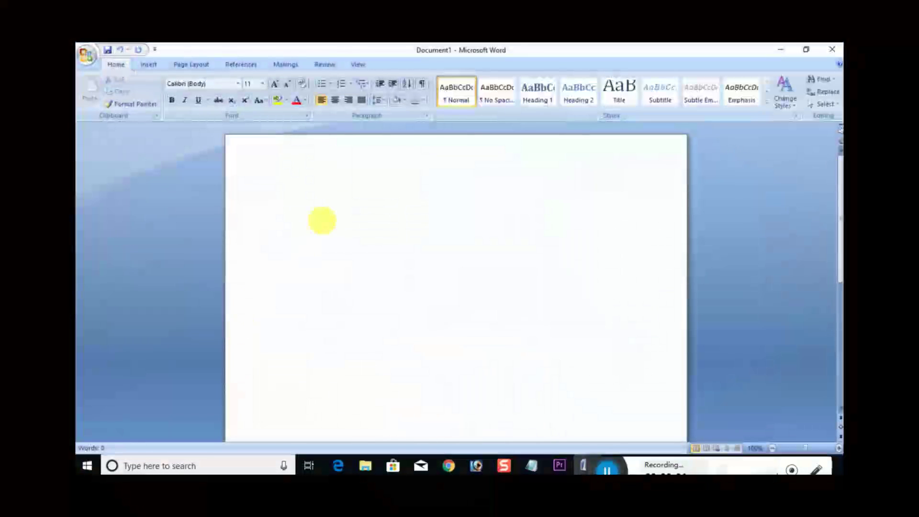
Step: Tick 'Straight quotes with smart quotes' on both the AutoFormat As You Type and AutoFormat tabs
click(87, 55)
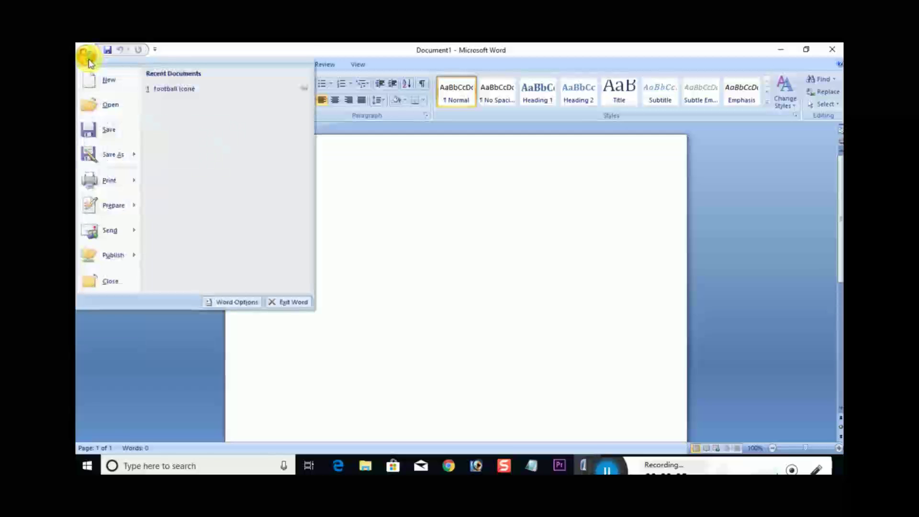
click(246, 302)
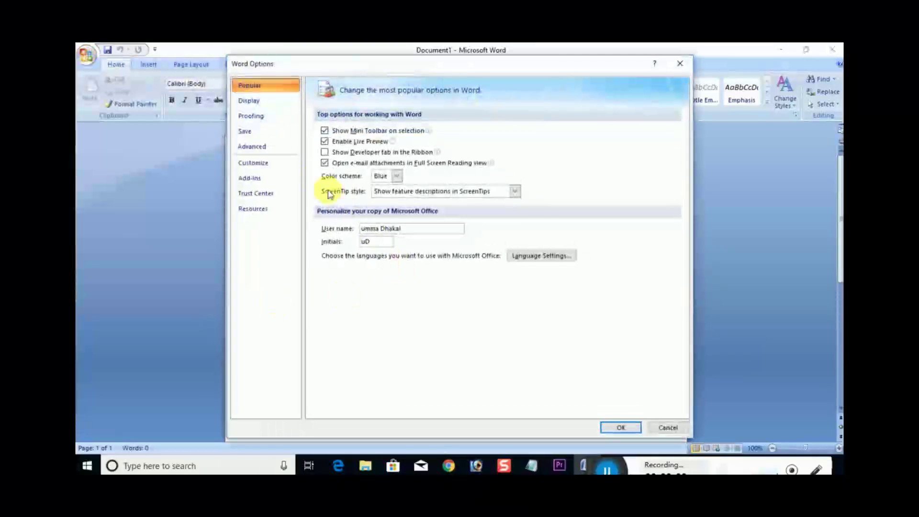
click(258, 117)
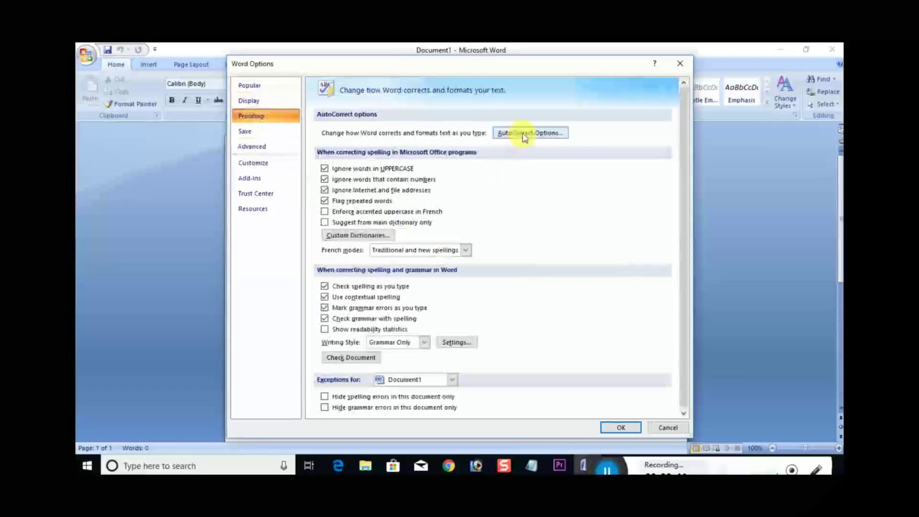
click(508, 133)
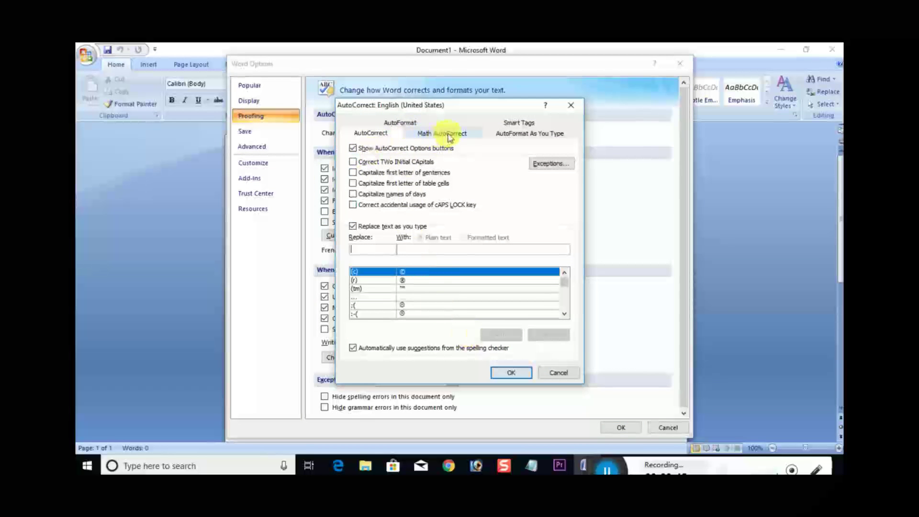
click(521, 137)
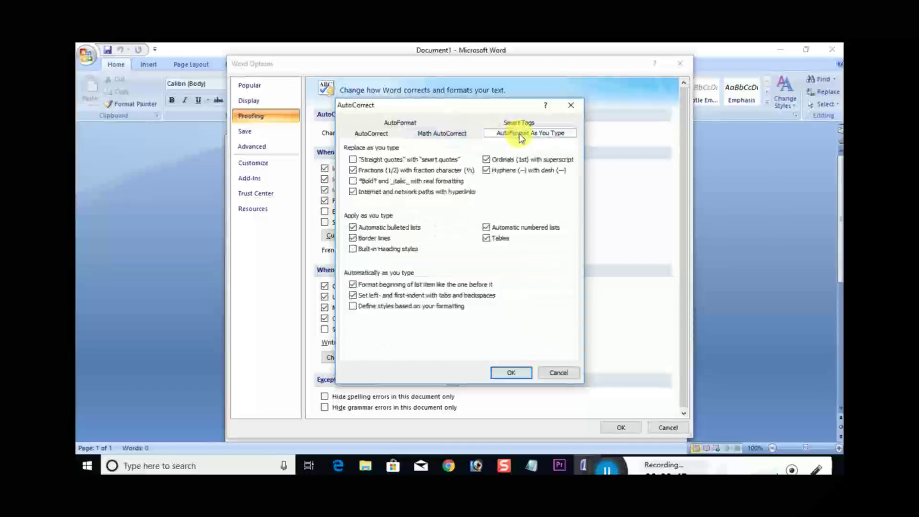
click(353, 160)
click(354, 160)
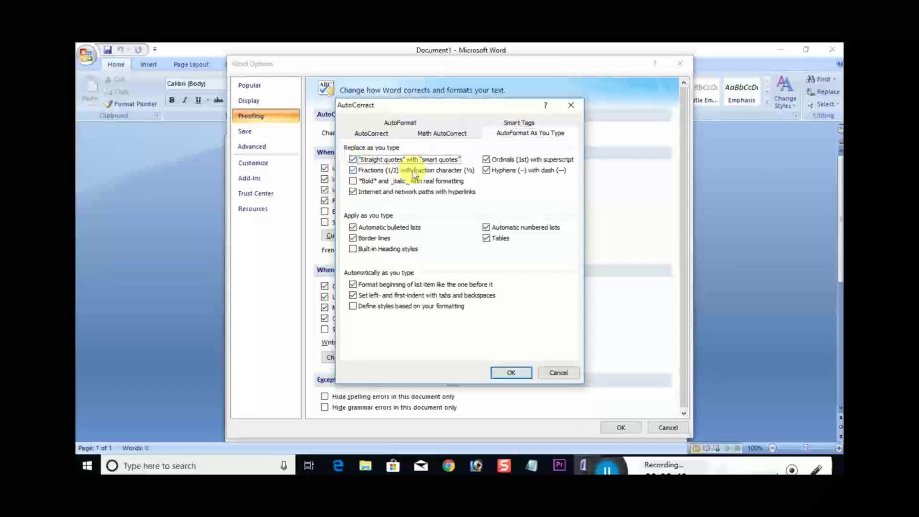
click(400, 124)
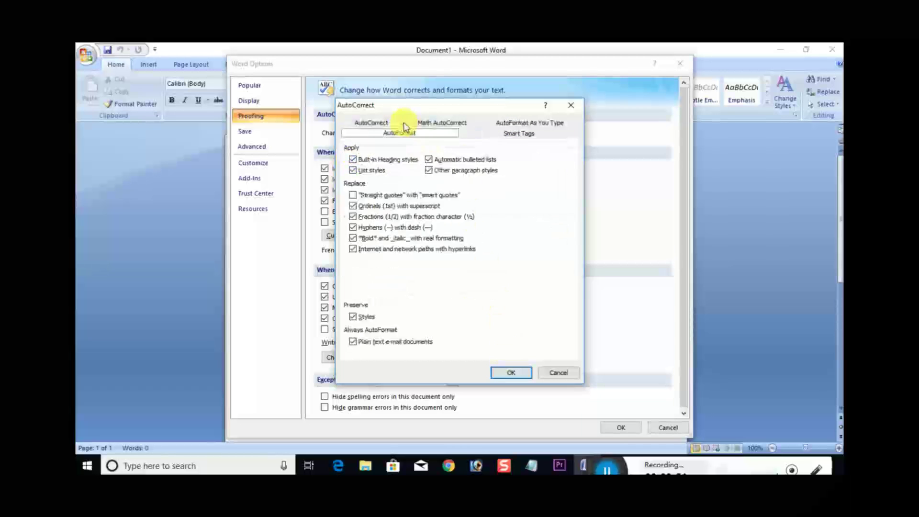
click(354, 196)
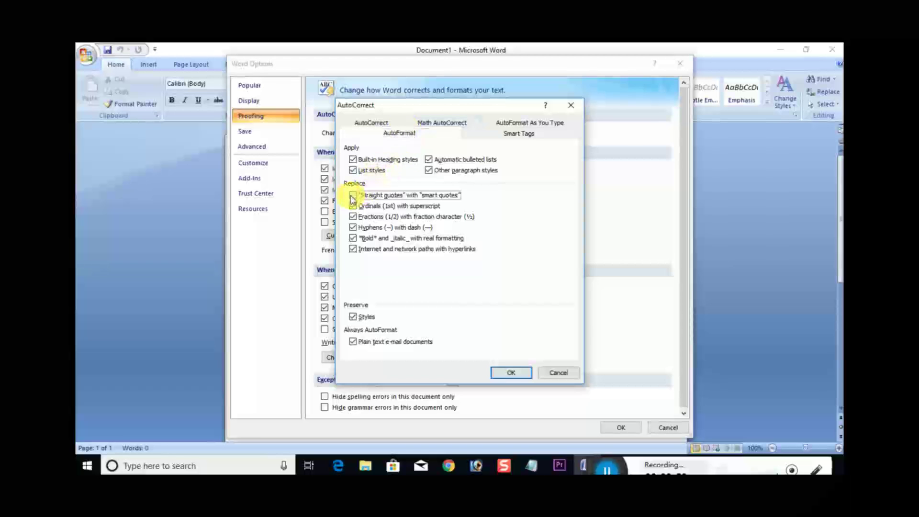
click(516, 374)
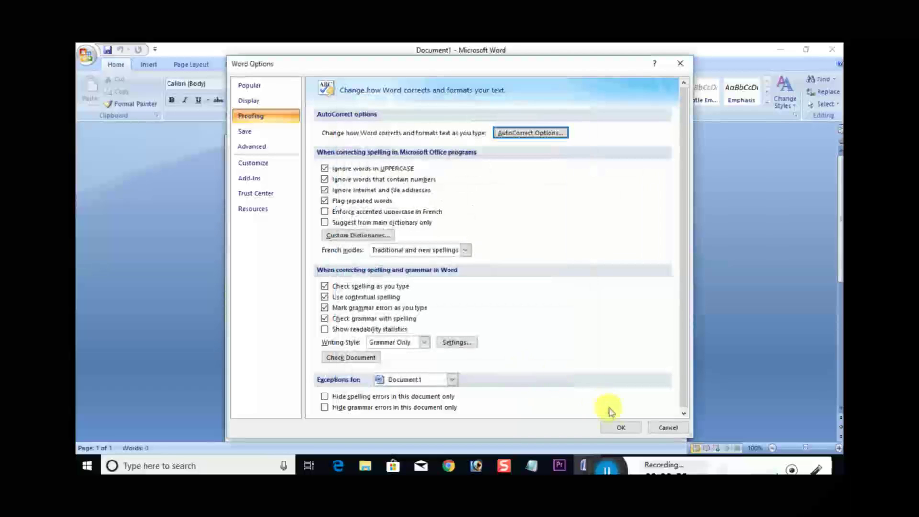
click(621, 427)
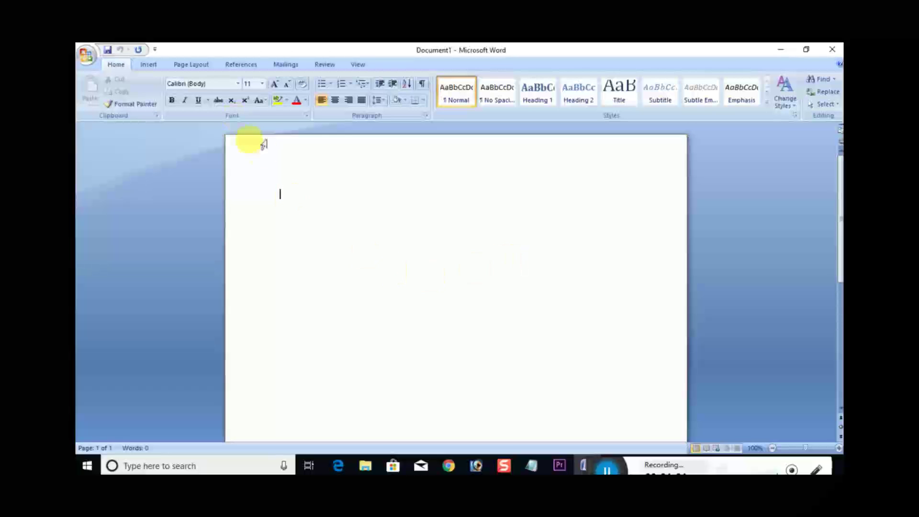
Step: Switch the font to Kantipur and type the Nepali word क’मार
click(223, 87)
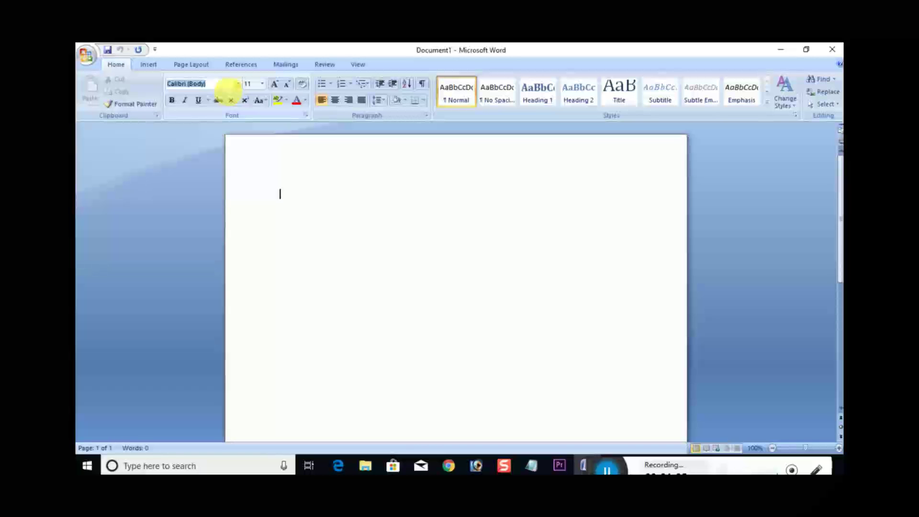
text(Kantipur)
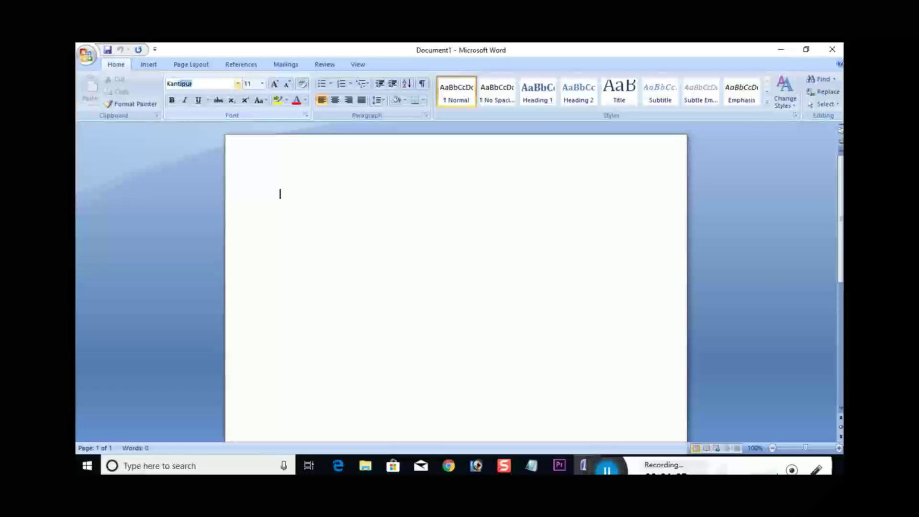
key(Return)
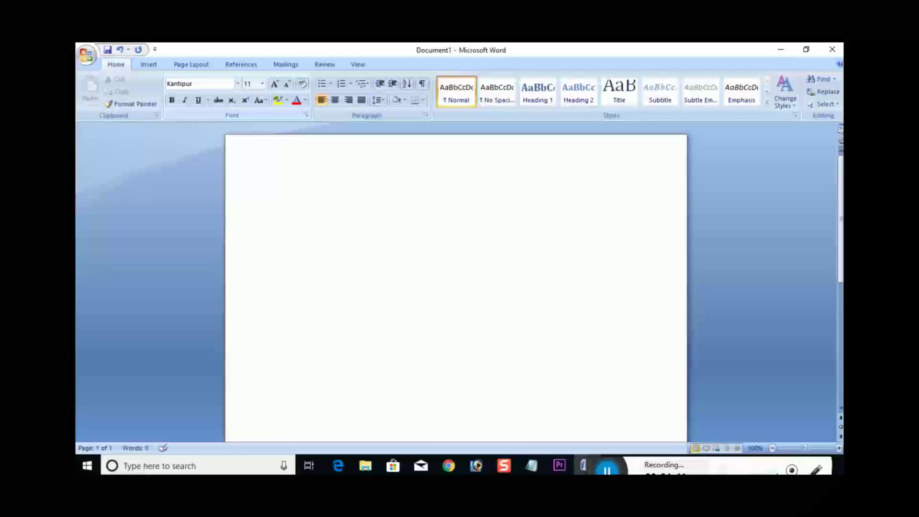
text(s)
text(d)
key(BackSpace)
text(f)
Step: Enlarge the word to 80 pt and start a new empty line below it
key(ctrl+a)
key(ctrl+shift+period)
key(ctrl+shift+period)
key(ctrl+shift+period)
key(ctrl+shift+period)
key(ctrl+shift+period)
key(ctrl+shift+period)
key(ctrl+shift+period)
key(ctrl+shift+period)
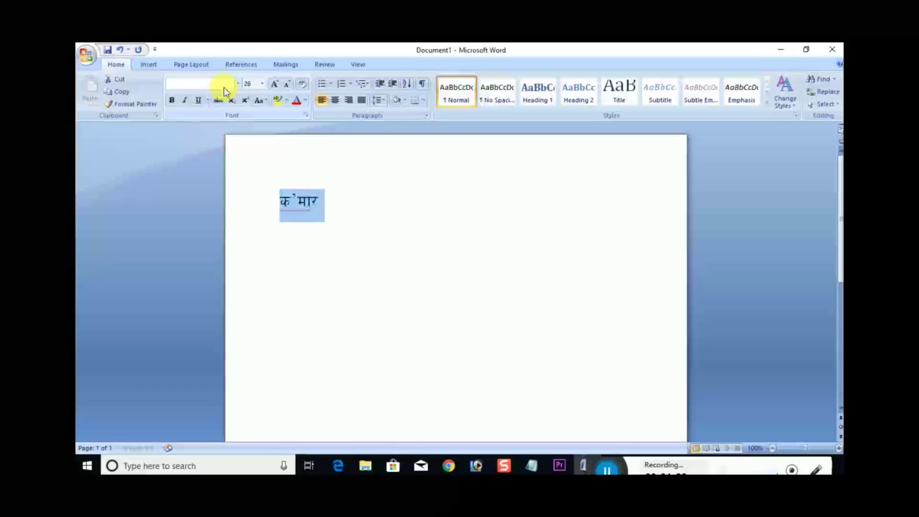
key(ctrl+shift+period)
key(ctrl+shift+period)
key(ctrl+shift+period)
key(ctrl+shift+period)
key(ctrl+shift+period)
key(Right)
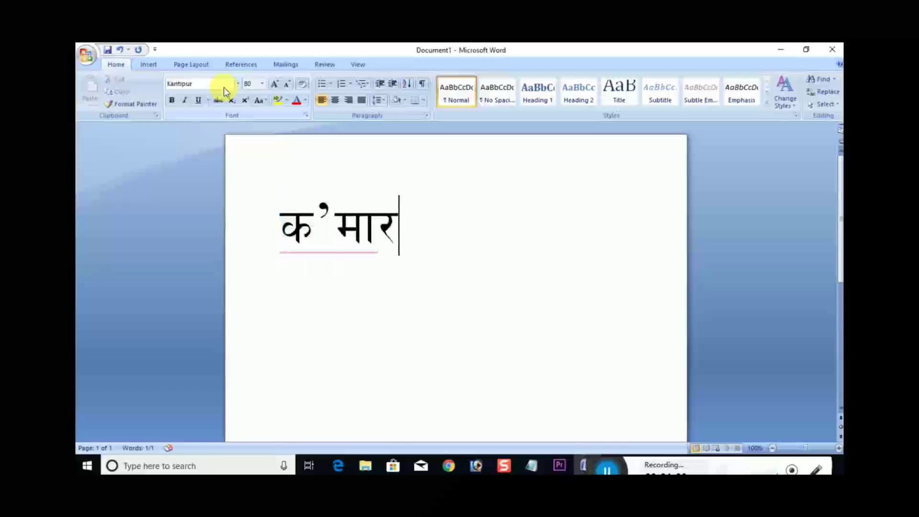
key(Return)
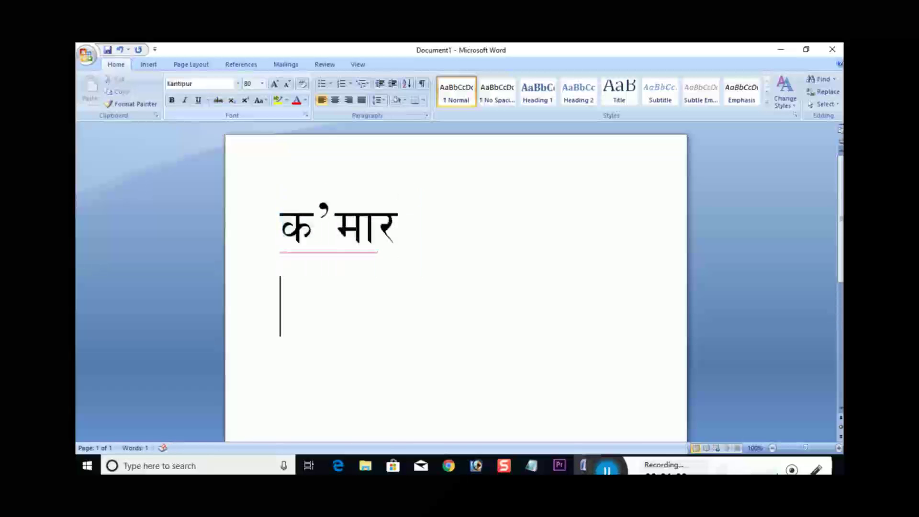
Step: Untick 'Straight quotes with smart quotes' on both the AutoFormat As You Type and AutoFormat tabs
click(89, 56)
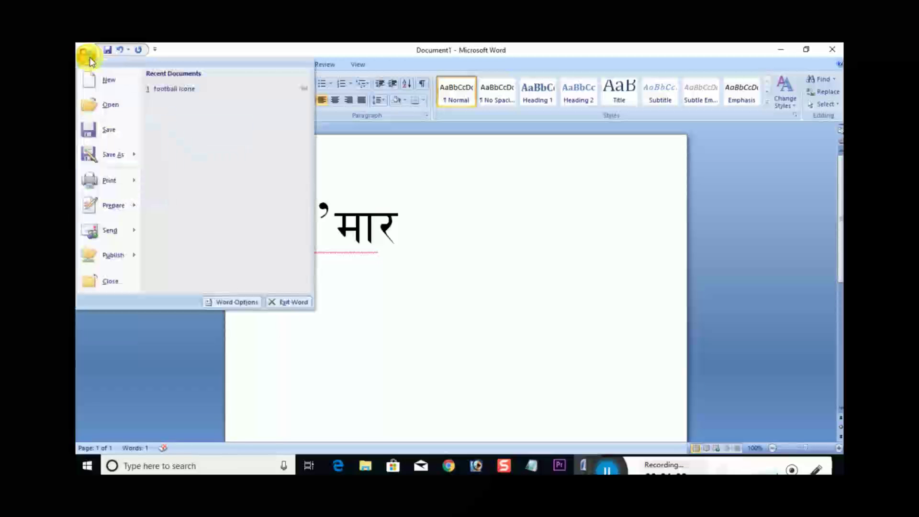
click(234, 302)
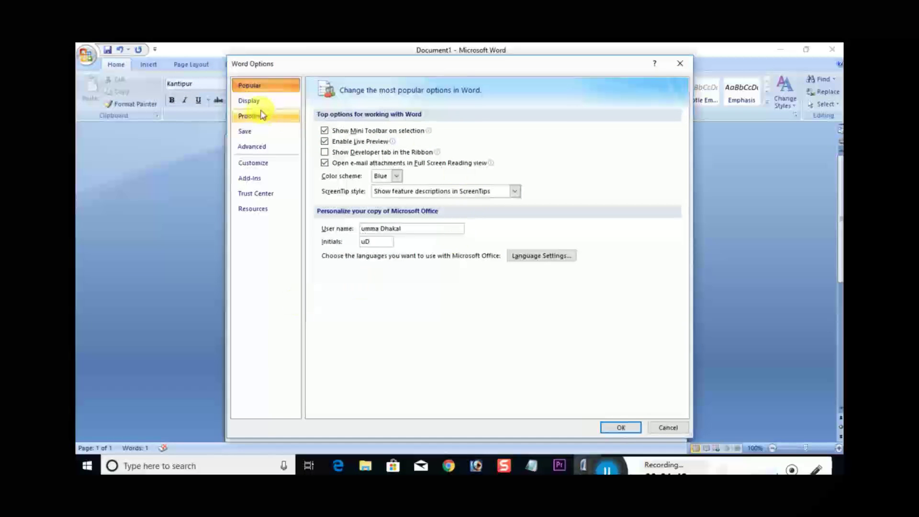
click(248, 117)
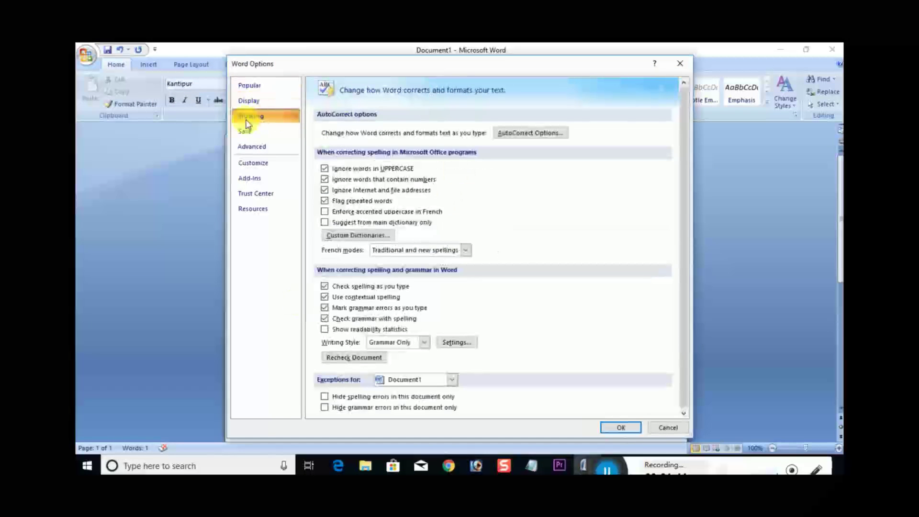
click(520, 137)
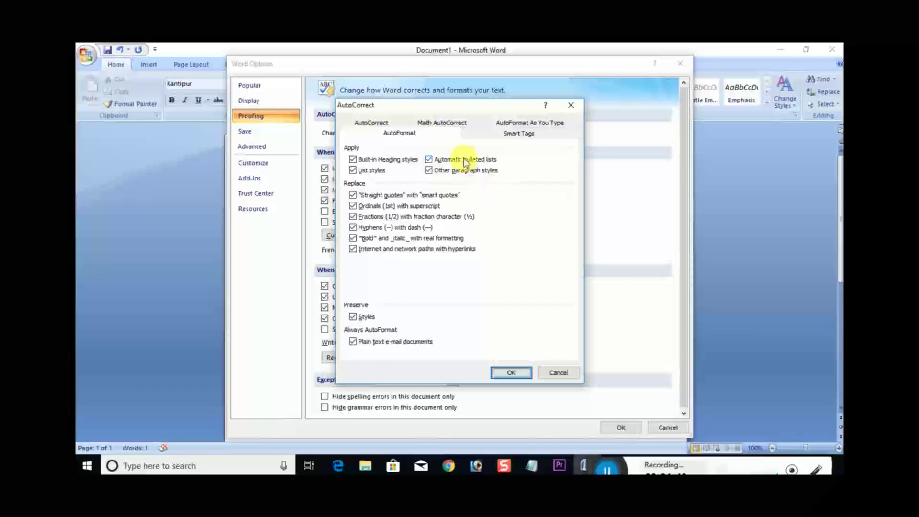
click(521, 125)
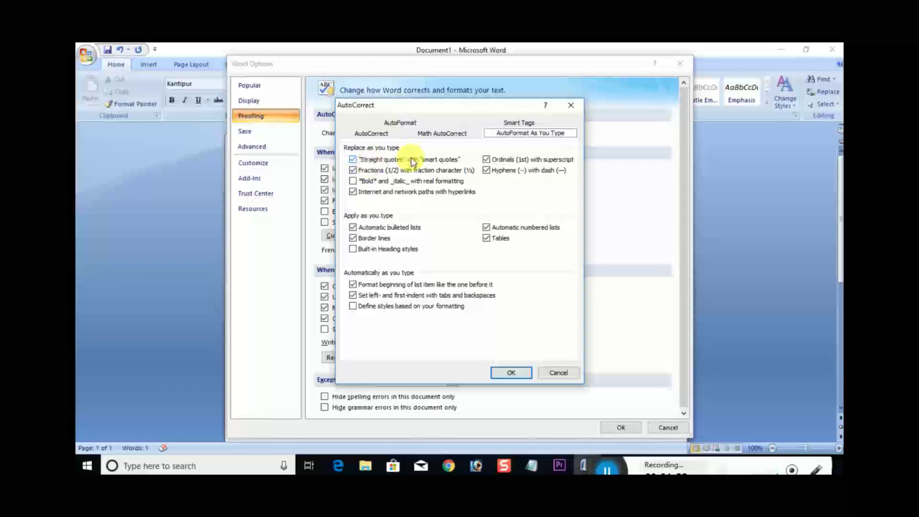
click(374, 162)
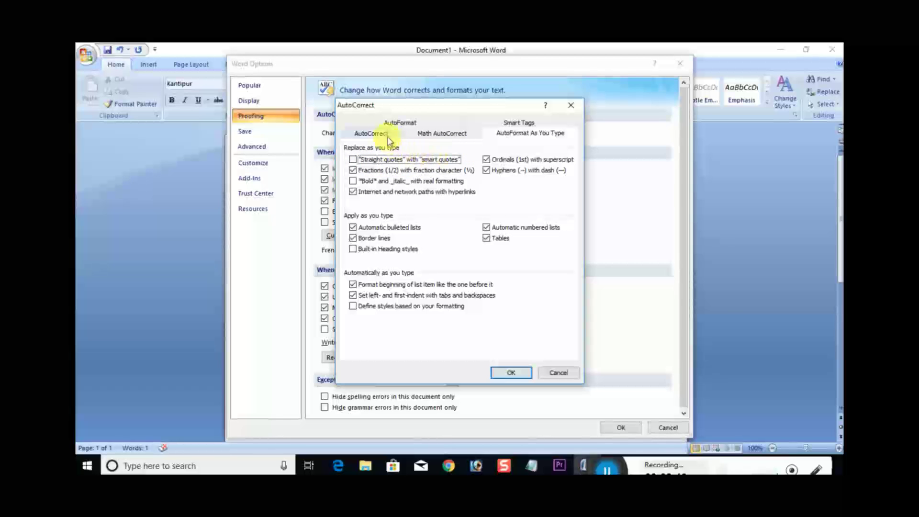
click(371, 133)
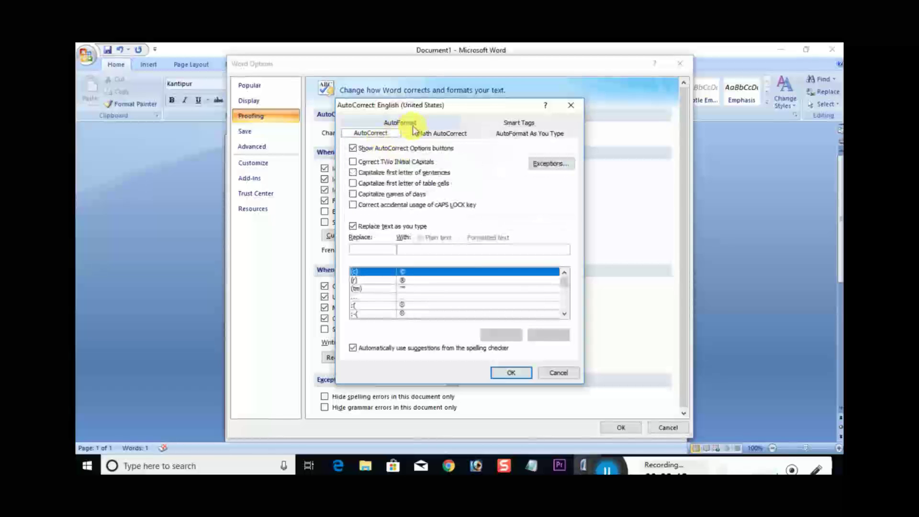
click(396, 123)
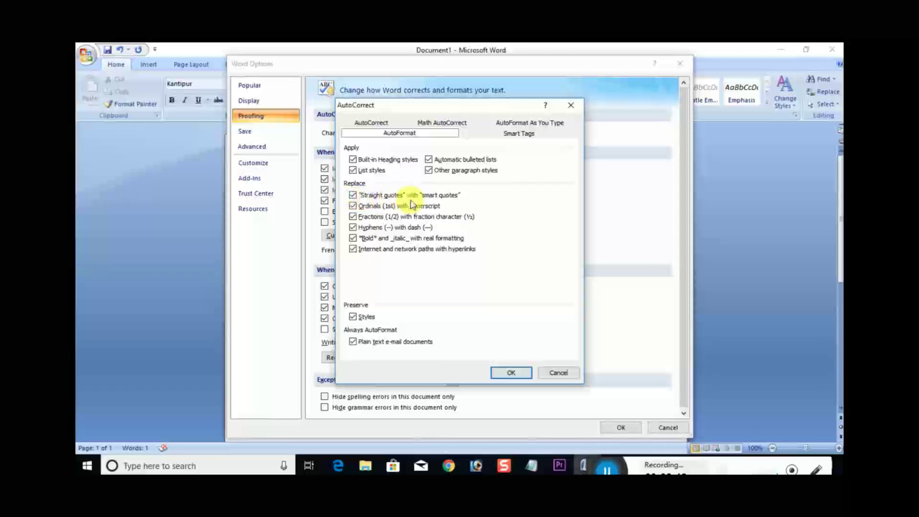
click(353, 196)
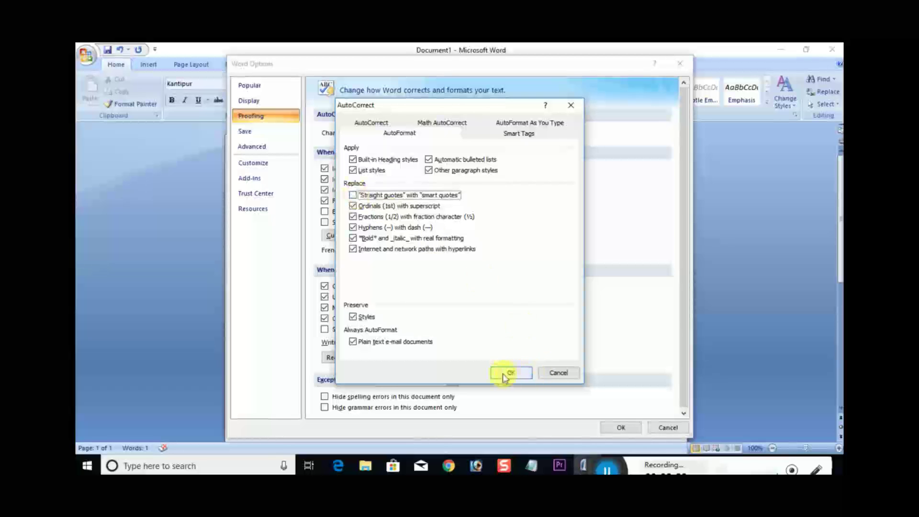
click(507, 374)
click(621, 427)
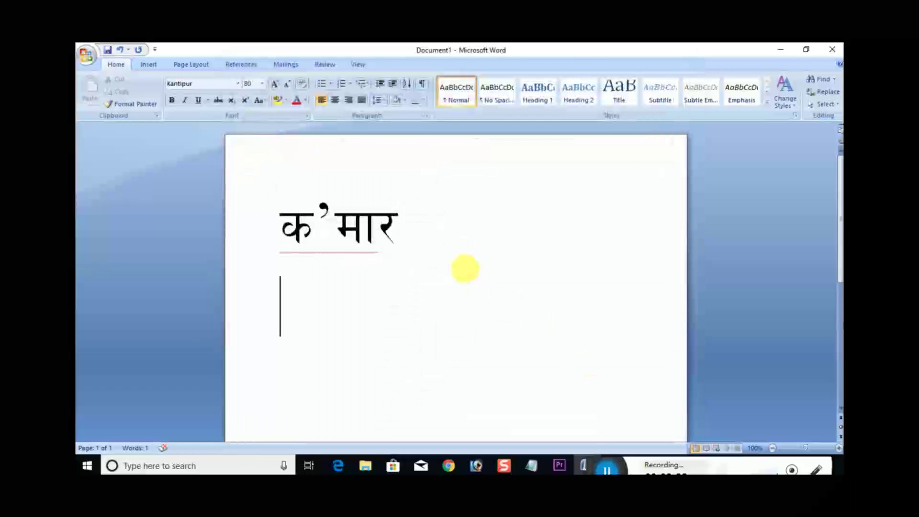
Step: Type कुमार (keys k'df/) on the second line and place the cursor after it
text(k)
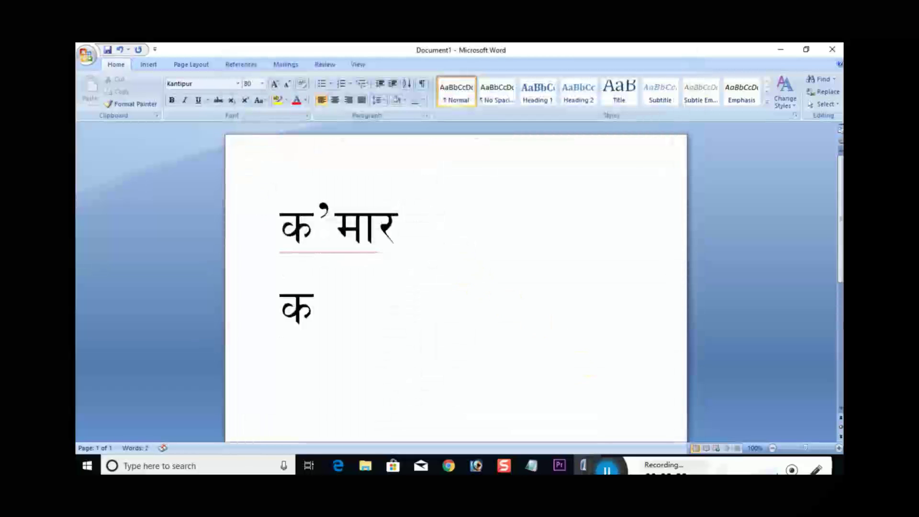
text(')
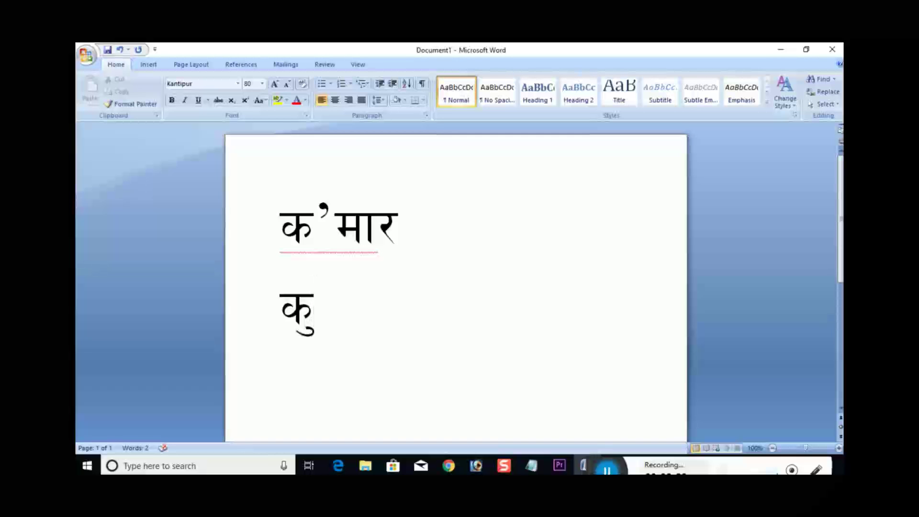
text(df/)
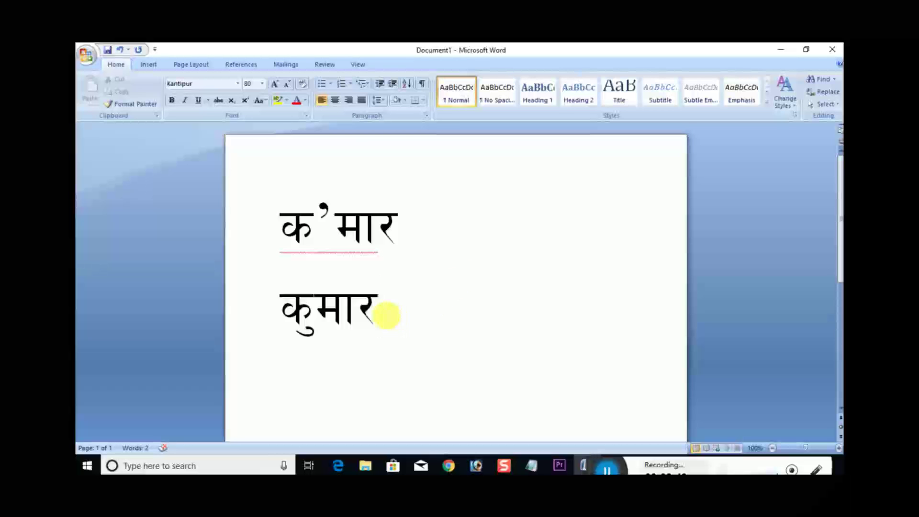
double_click(330, 312)
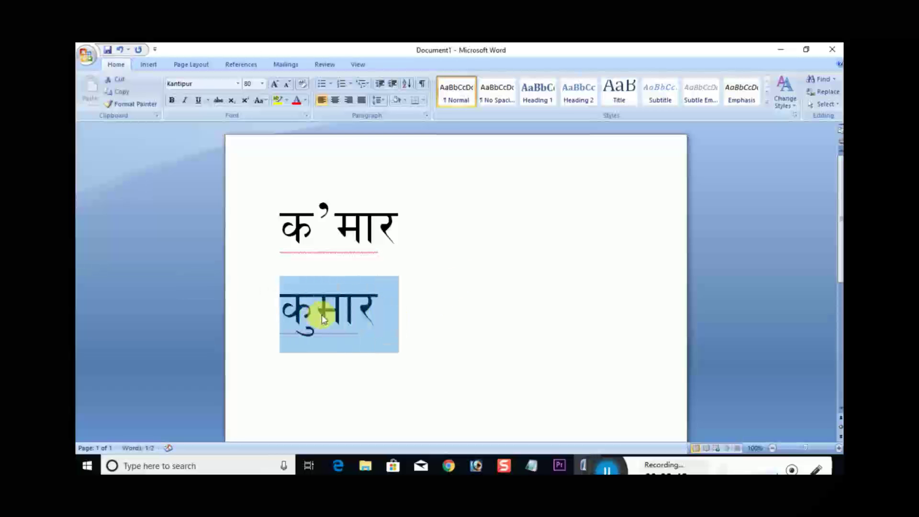
click(322, 317)
click(386, 316)
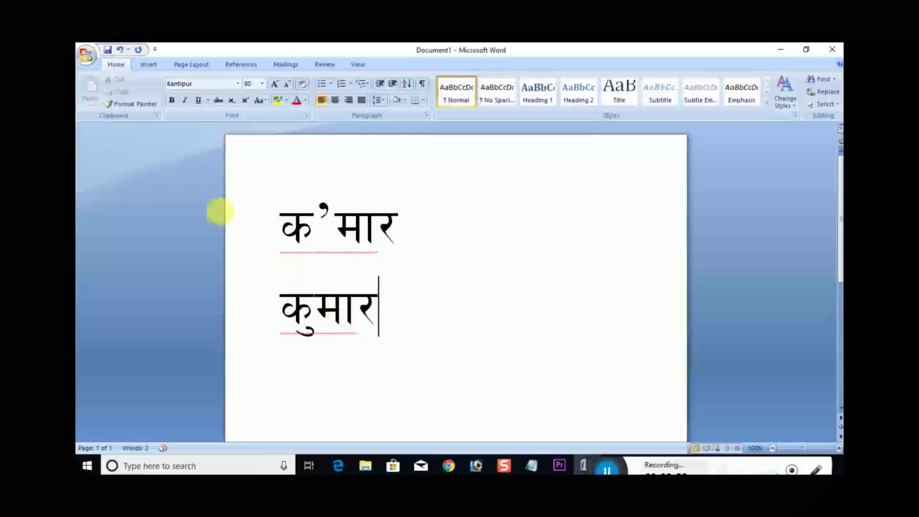
click(87, 55)
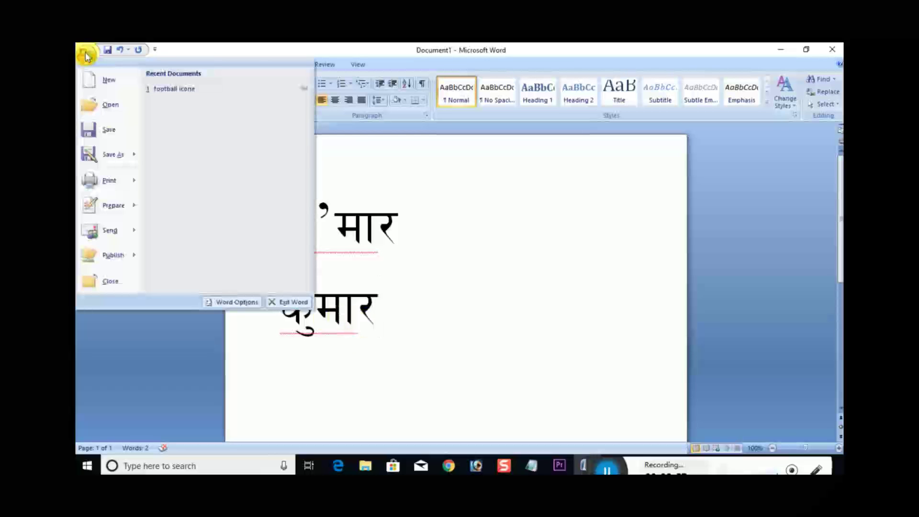
Step: In Proofing, untick all eight spelling and grammar options, including check-as-you-type and contextual spelling
click(233, 303)
click(258, 117)
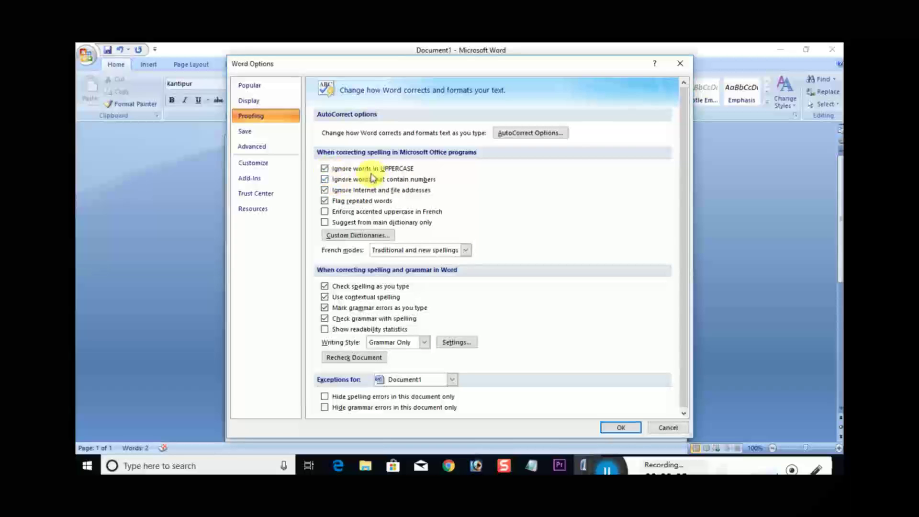
click(324, 168)
click(324, 180)
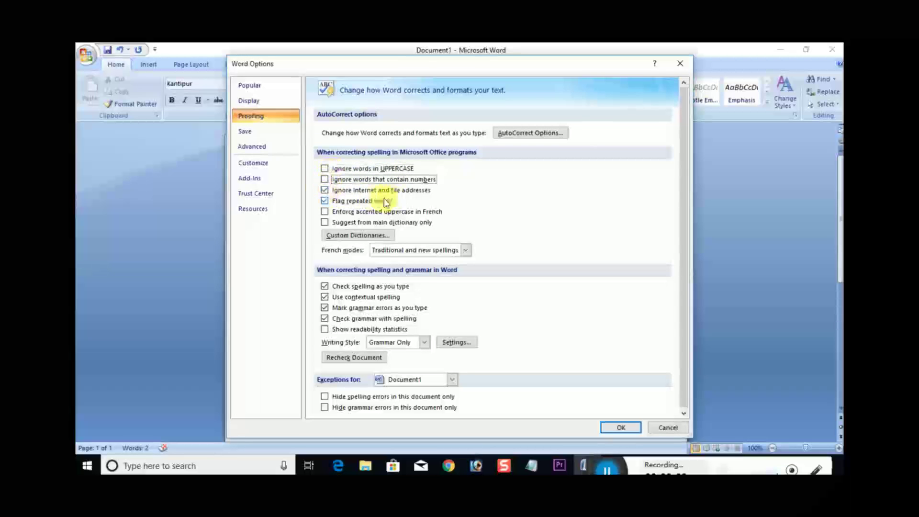
click(324, 190)
click(324, 201)
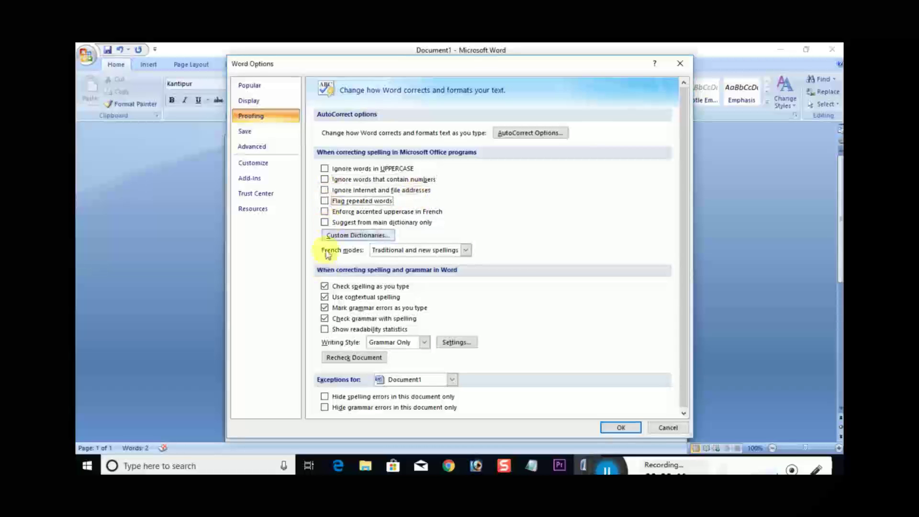
click(325, 287)
click(325, 296)
click(325, 308)
click(325, 319)
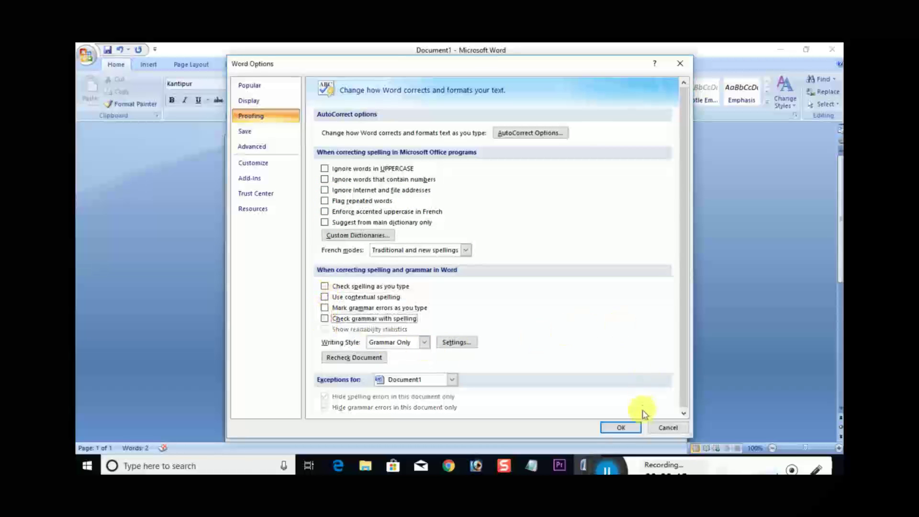
click(621, 428)
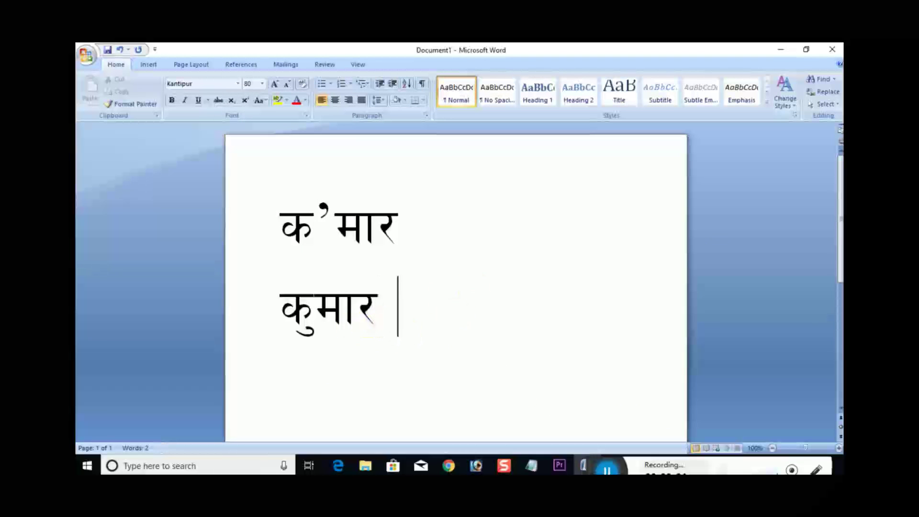
Step: Type the test letters 'fasdgsd' after कुमार to confirm no spelling underlines appear
text(fasdgsd)
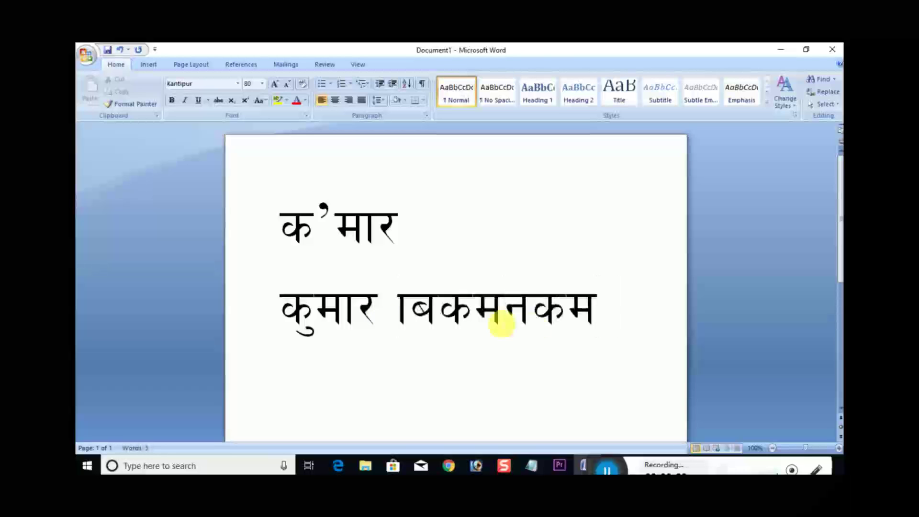